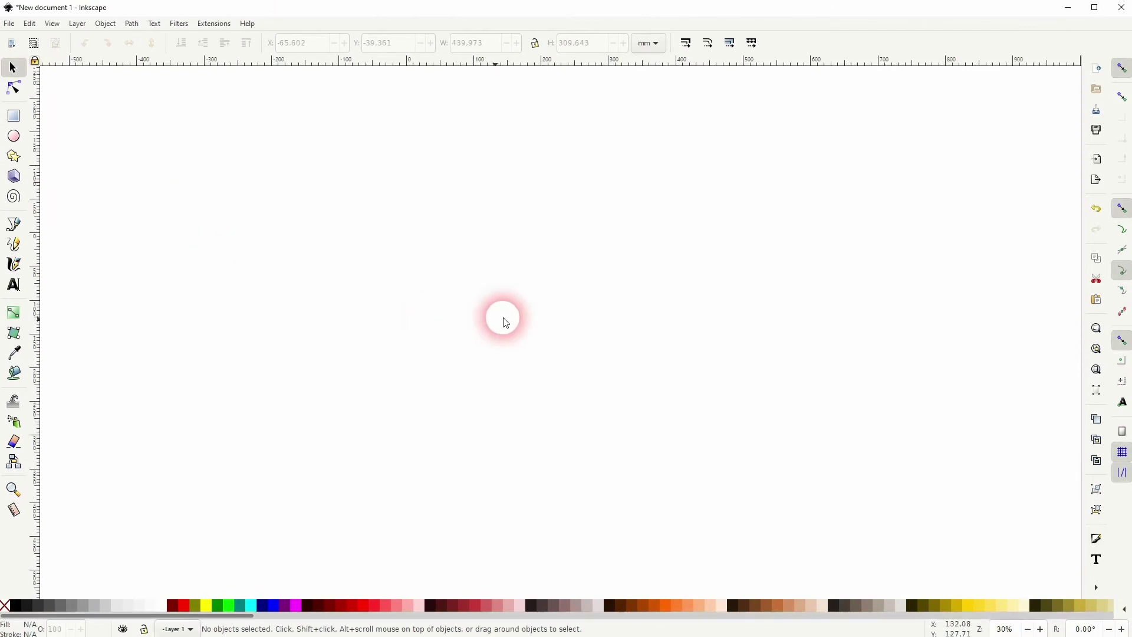
Step: Draw a large left ellipse, a small upper-right one and a long narrow one, then select all three
left_click(16, 136)
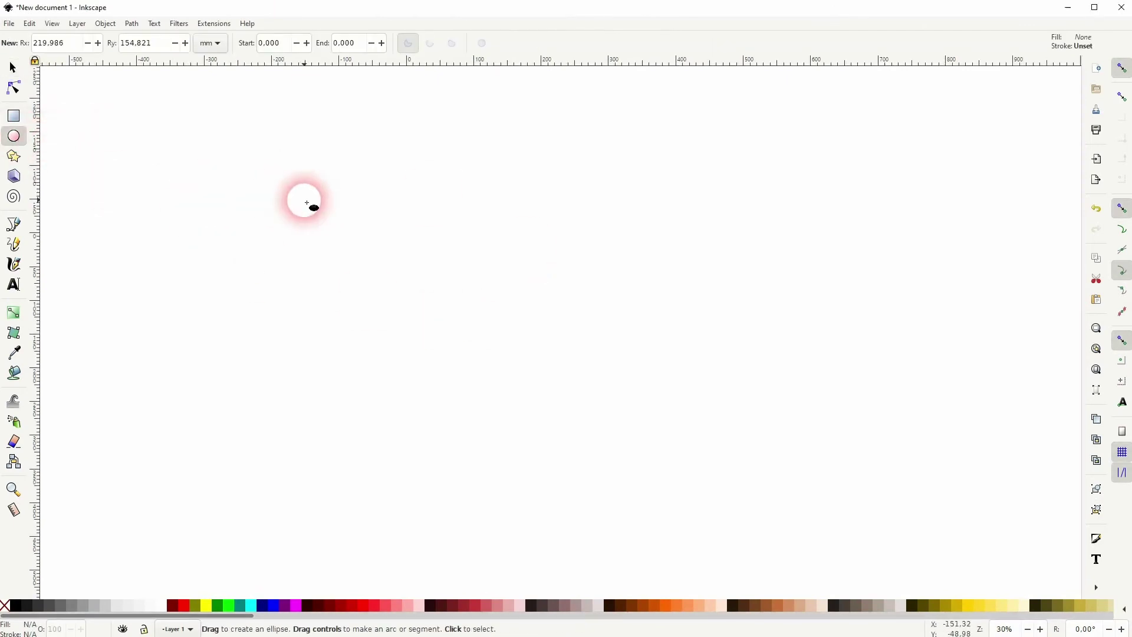
left_click_drag(317, 200, 647, 427)
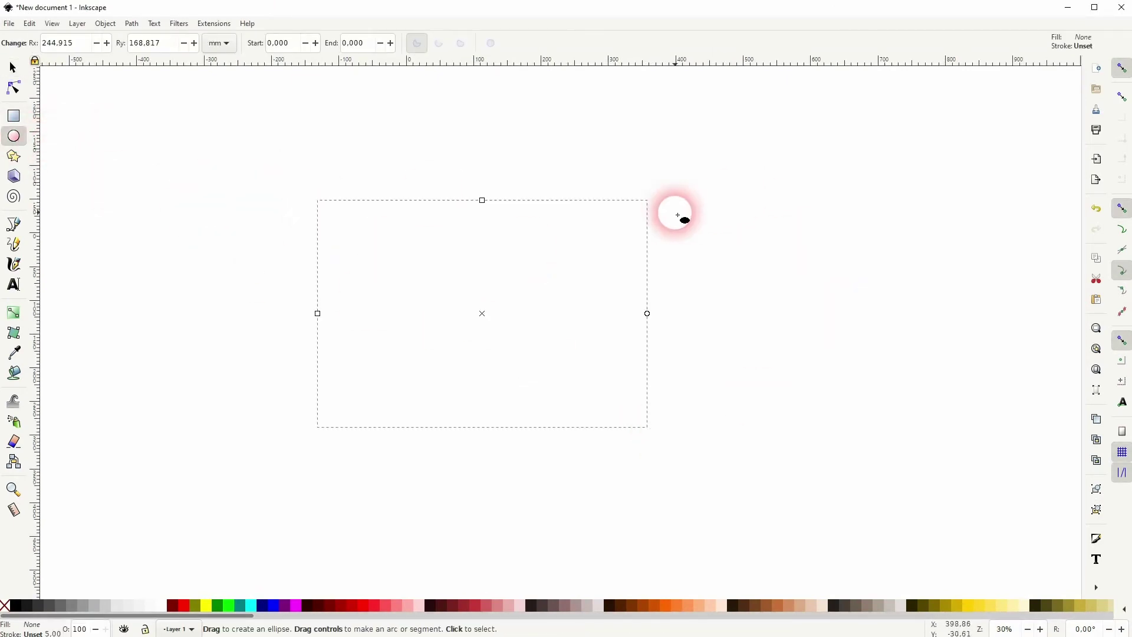
left_click_drag(755, 189, 901, 237)
left_click_drag(769, 332, 517, 363)
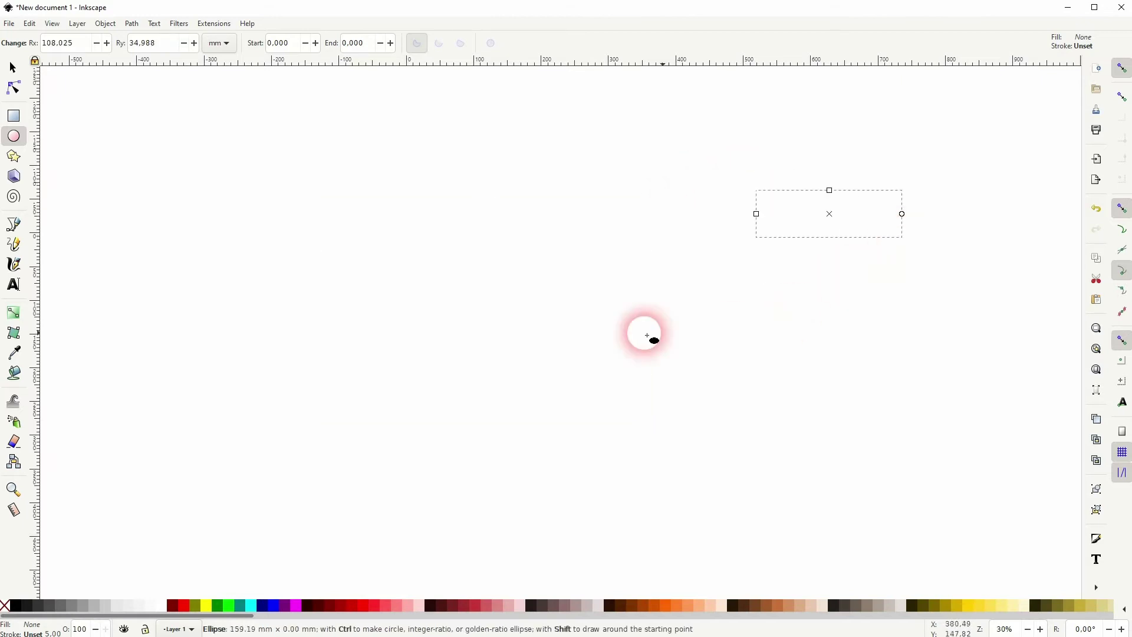
left_click(13, 67)
key("ctrl+a")
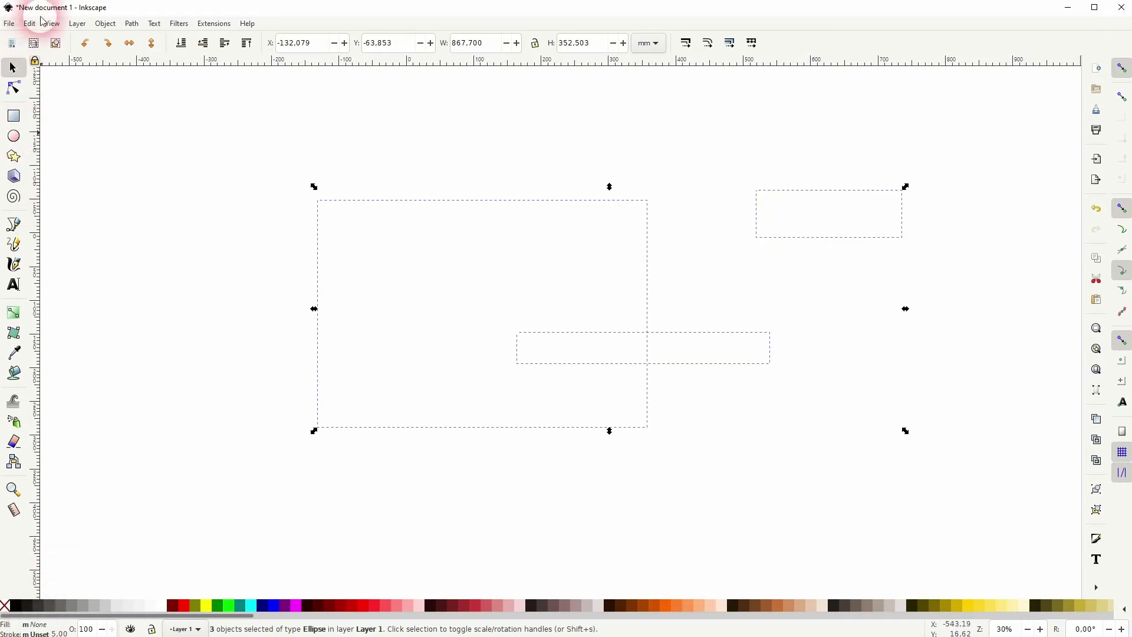
Step: Give the three selected ellipses a flat black stroke in Fill and Stroke, then deselect them
left_click(105, 23)
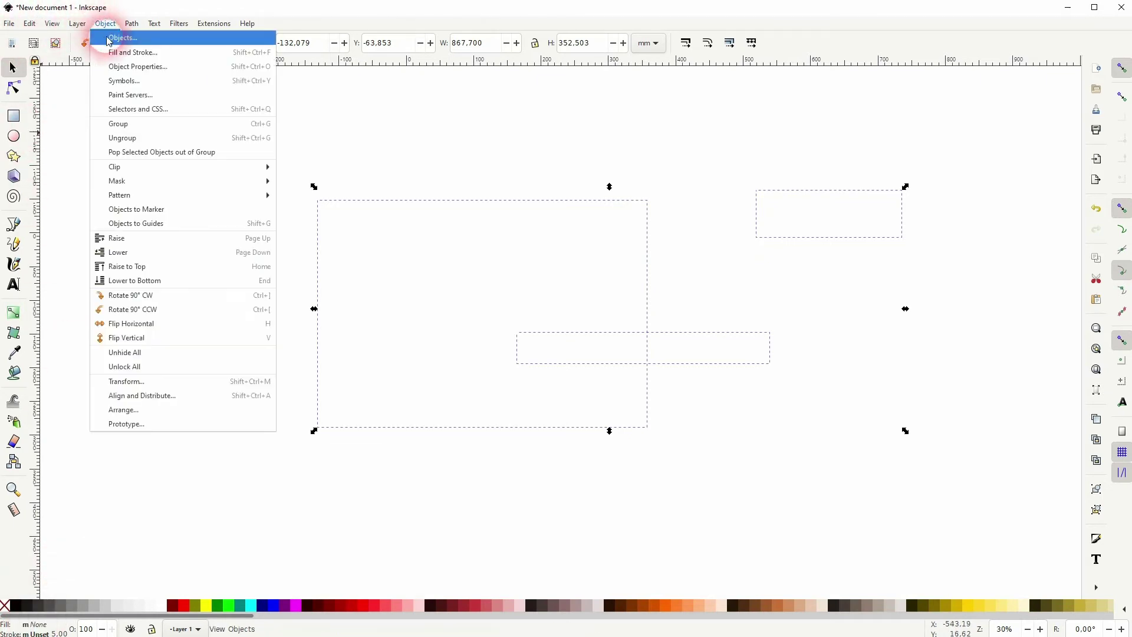
left_click(111, 51)
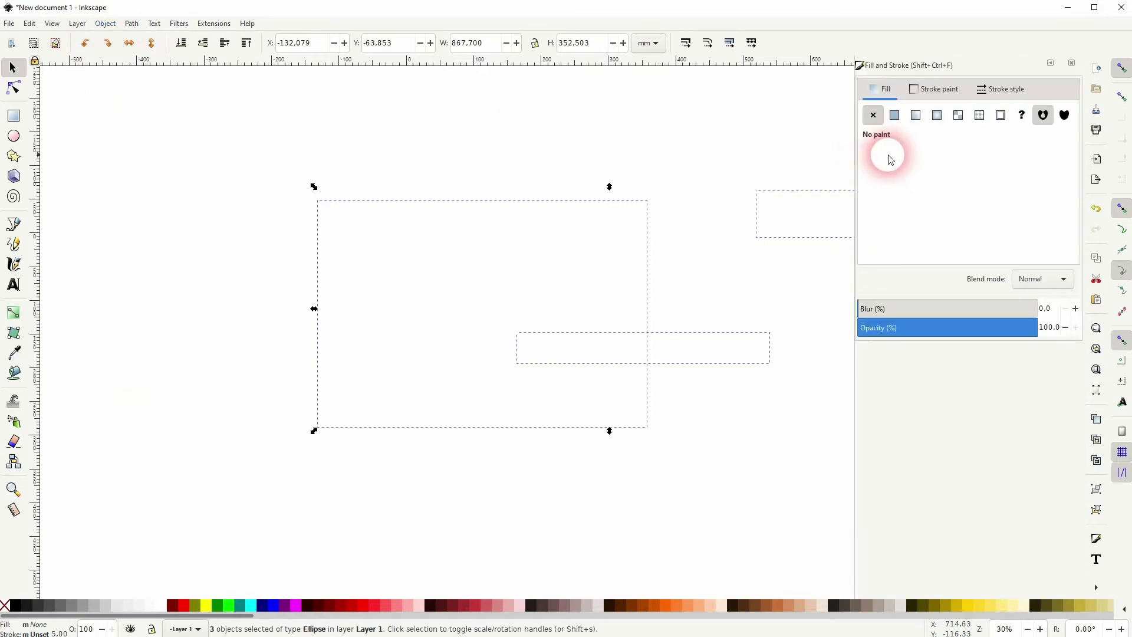
left_click(938, 89)
left_click(894, 115)
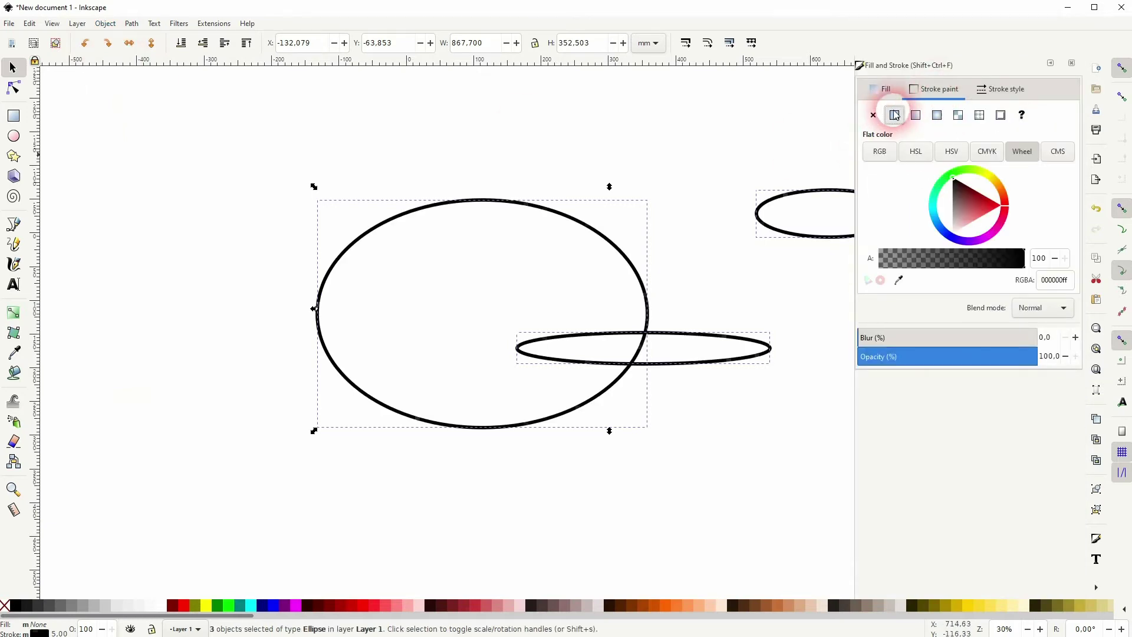
left_click(749, 250)
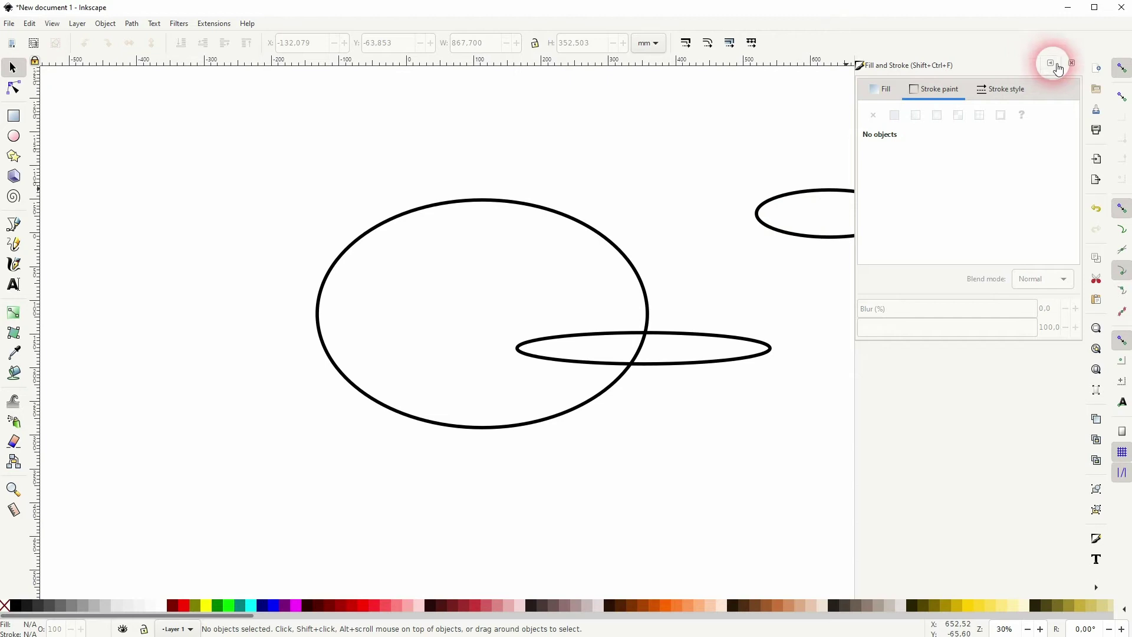
left_click(1070, 63)
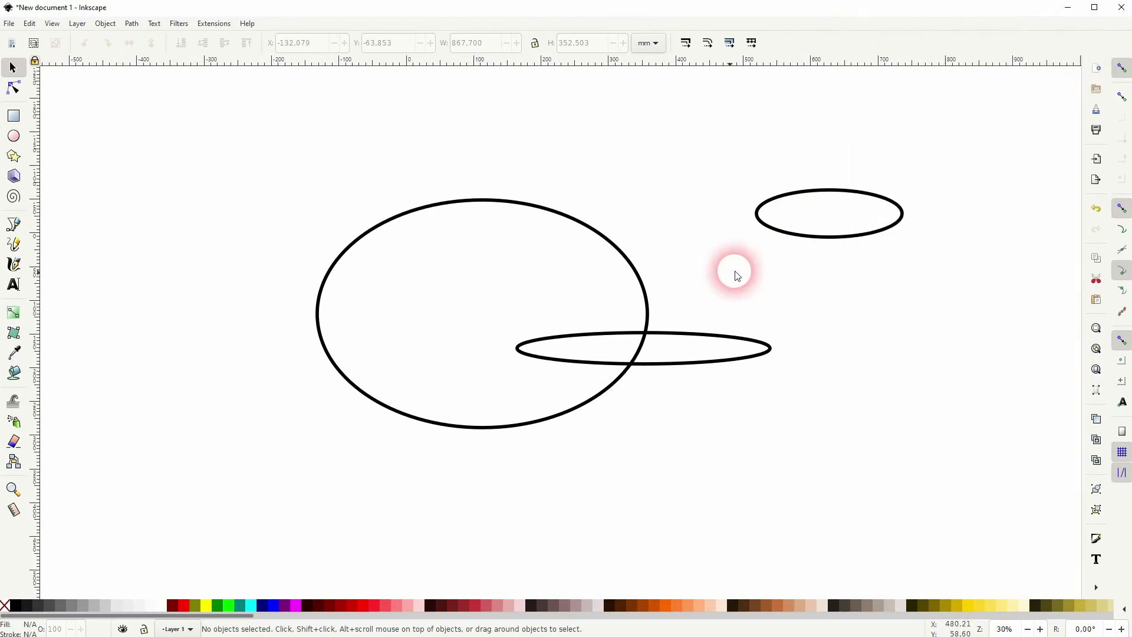
Step: Draw an outline-less ellipse at the upper left and another unstyled ellipse below it
left_click(14, 135)
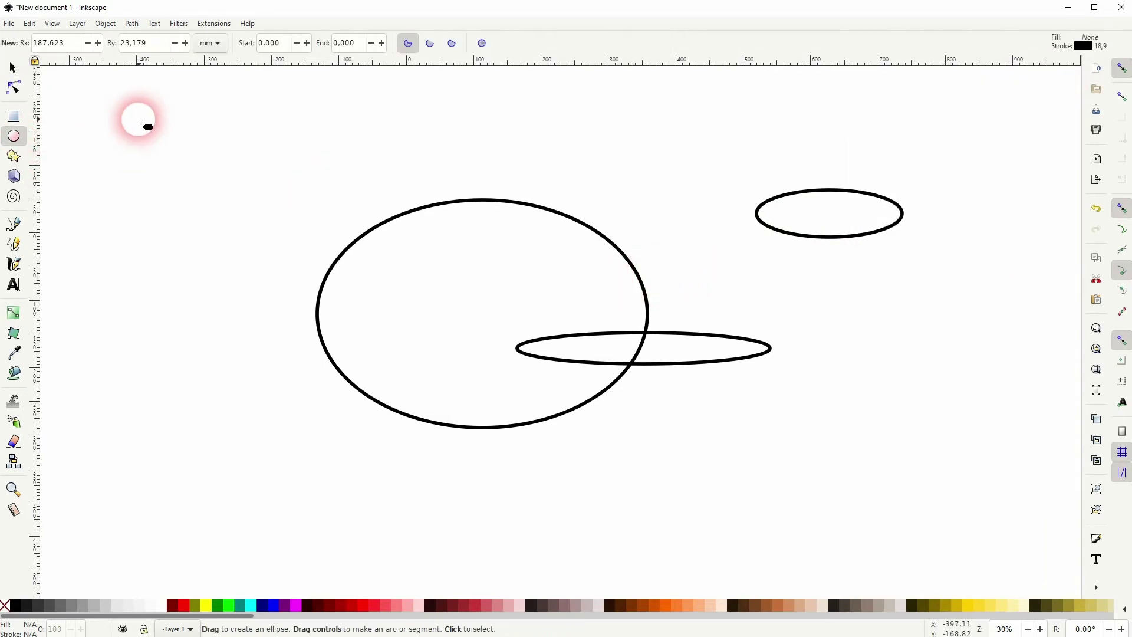
left_click_drag(139, 120, 276, 206)
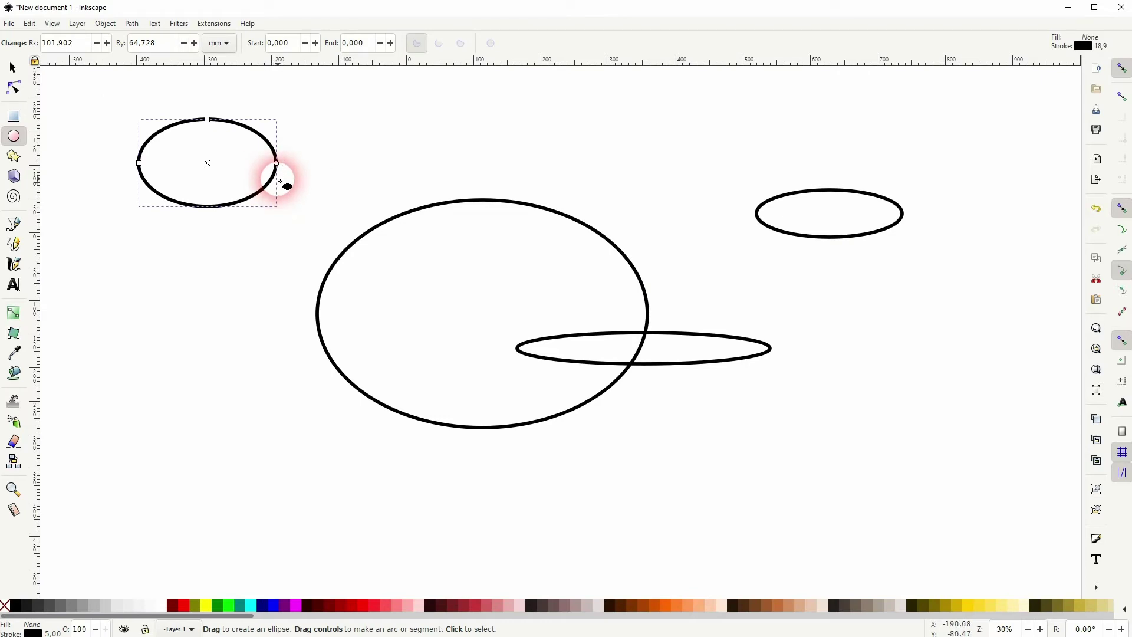
left_click(5, 606, "shift")
left_click(13, 67)
left_click(119, 257)
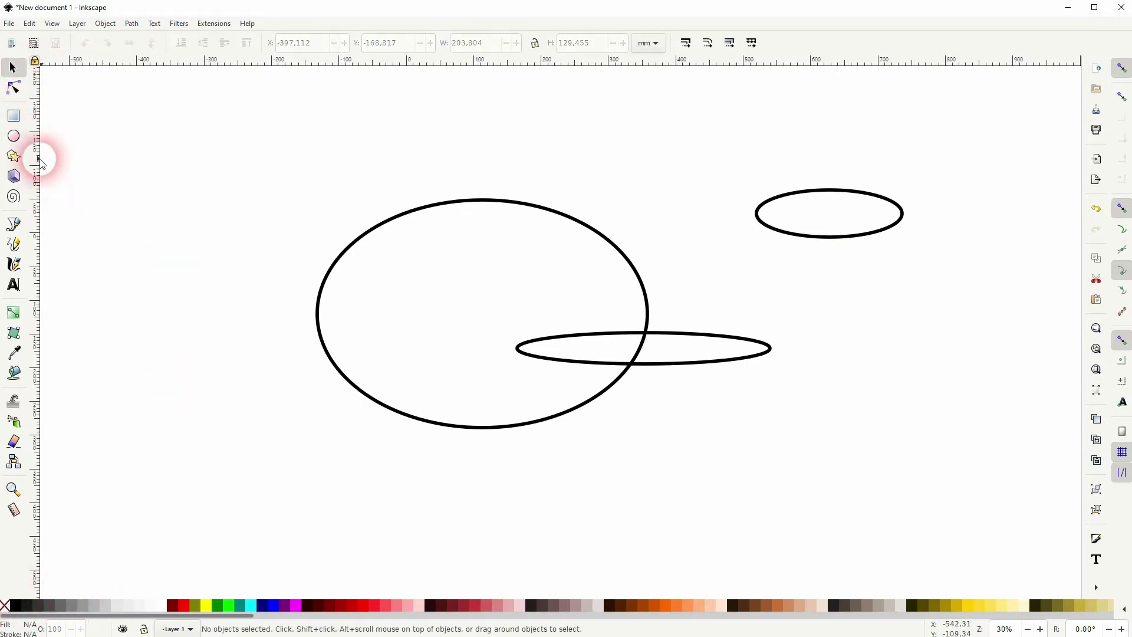
left_click(13, 135)
left_click_drag(133, 311, 264, 425)
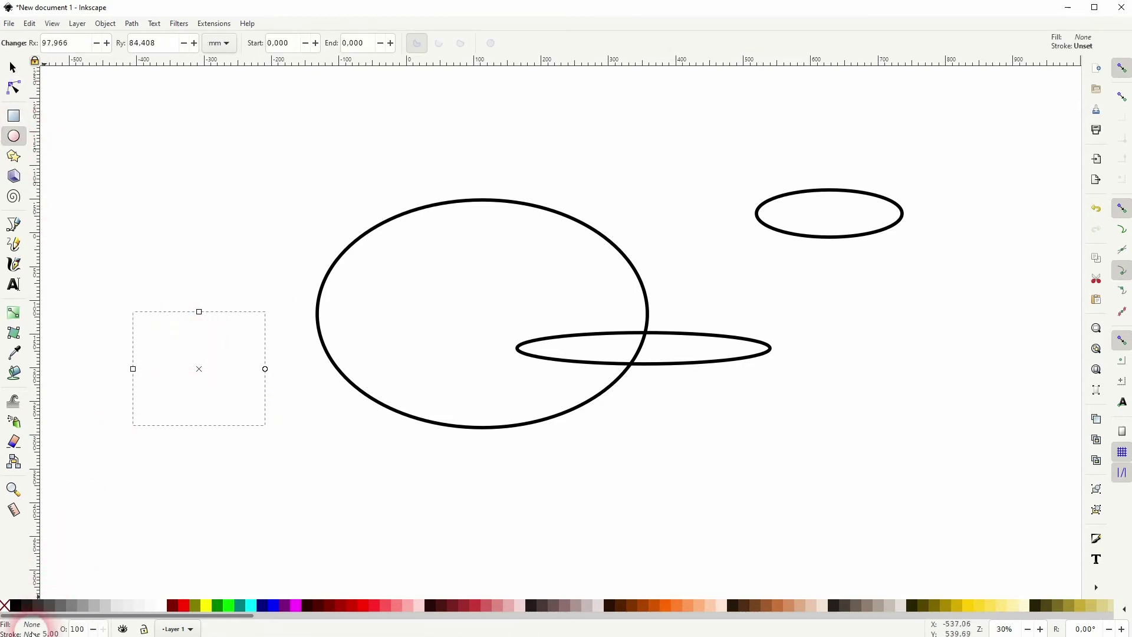
Step: Set the Ellipse tool preferences to 'This tool's own style' (black fill, no outline)
double_click(1083, 45)
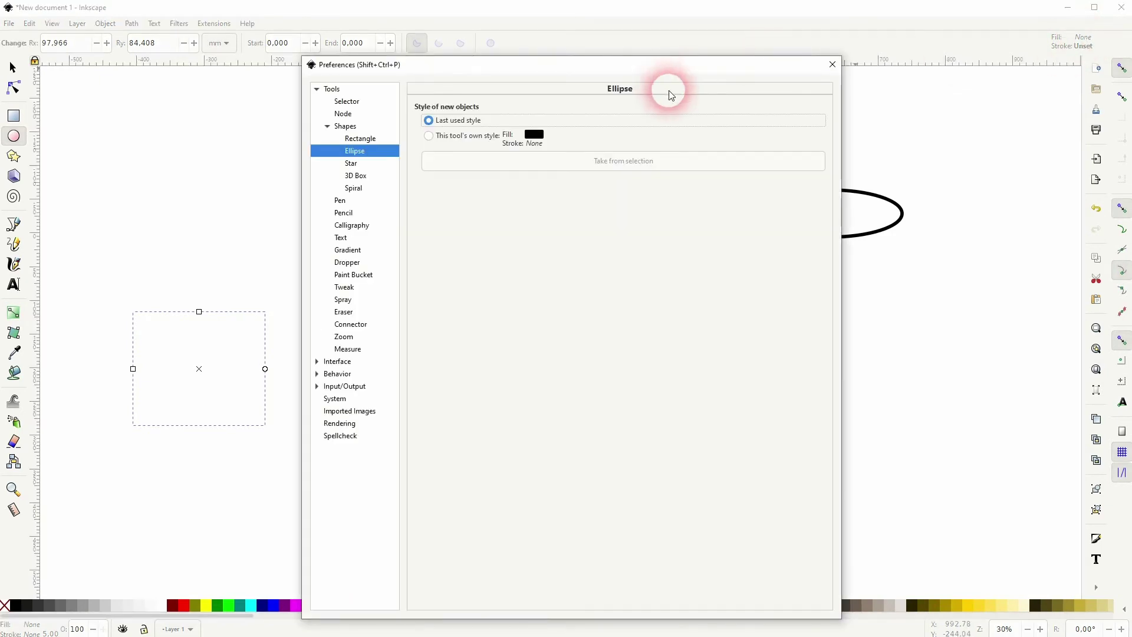
left_click_drag(678, 73, 626, 36)
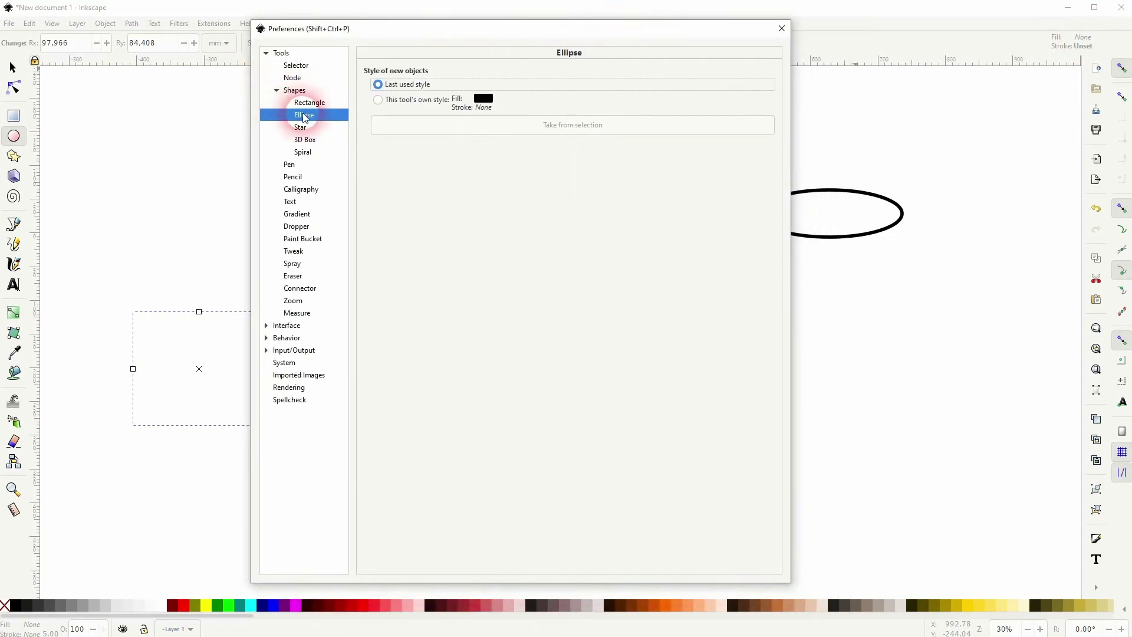
left_click(278, 54)
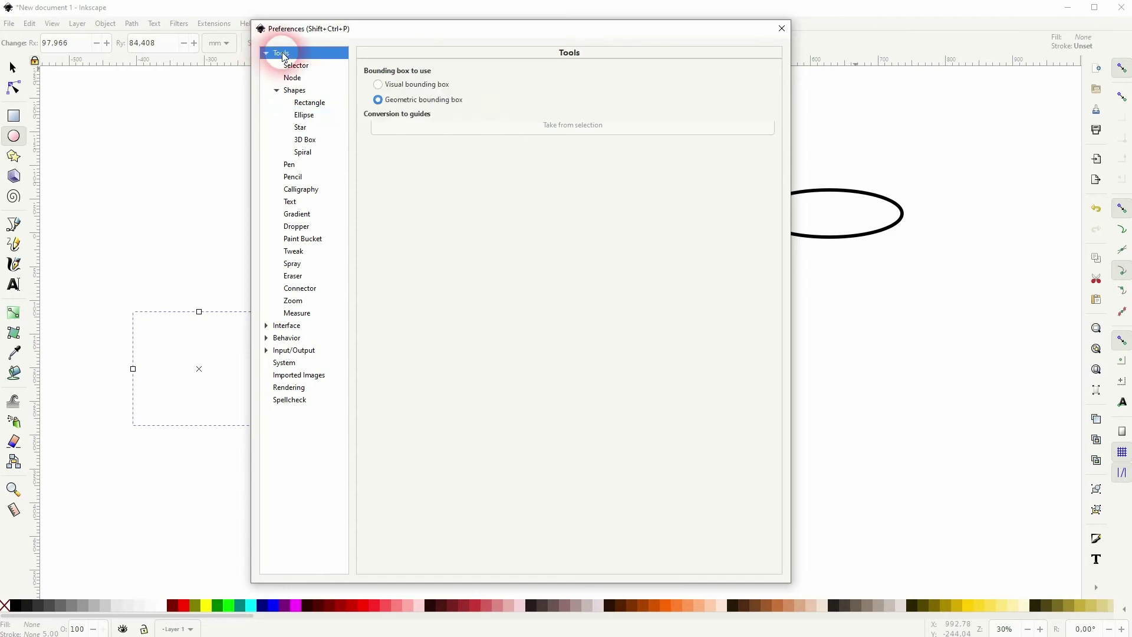
left_click(288, 90)
left_click(305, 115)
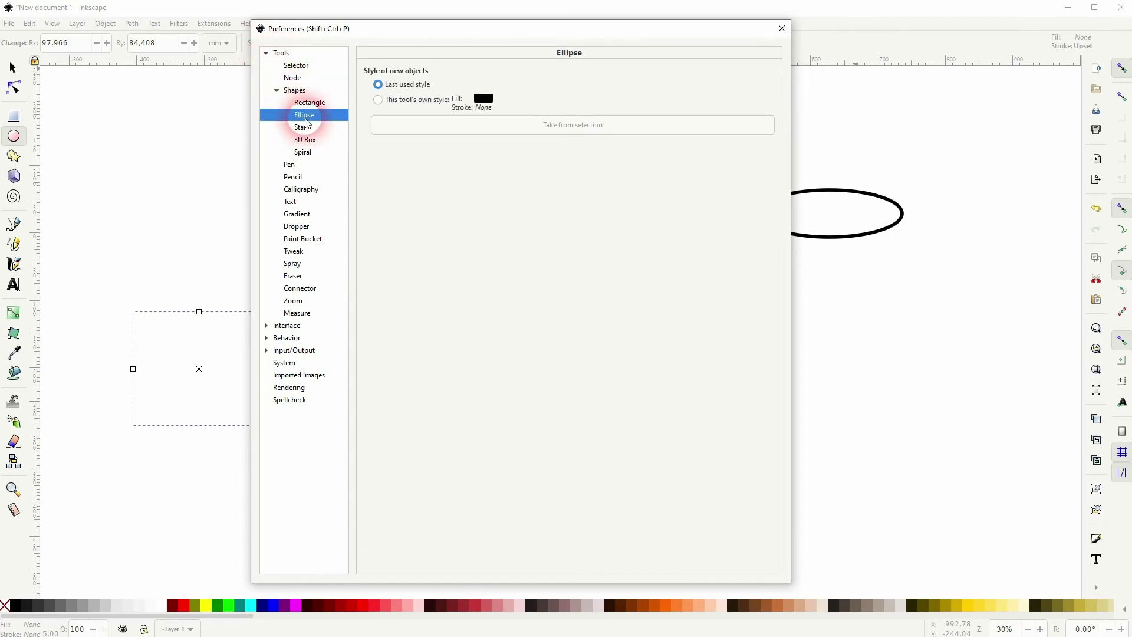
left_click(379, 101)
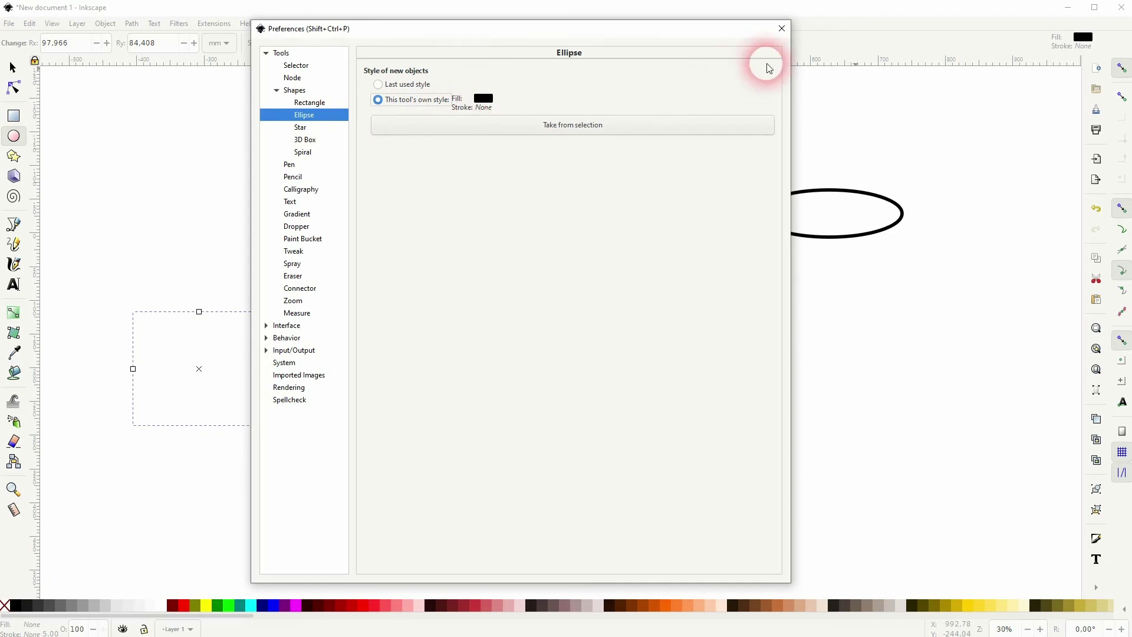
left_click(782, 29)
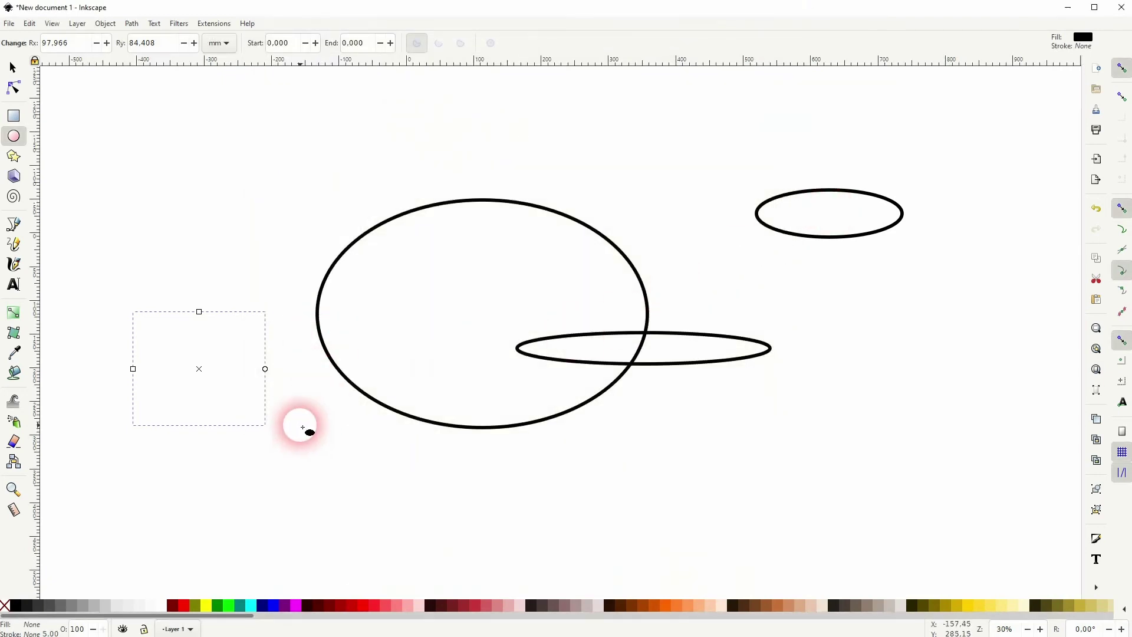
Step: Draw black ellipses at the upper left, near the top centre, and a flat one above the right outline
left_click(13, 68)
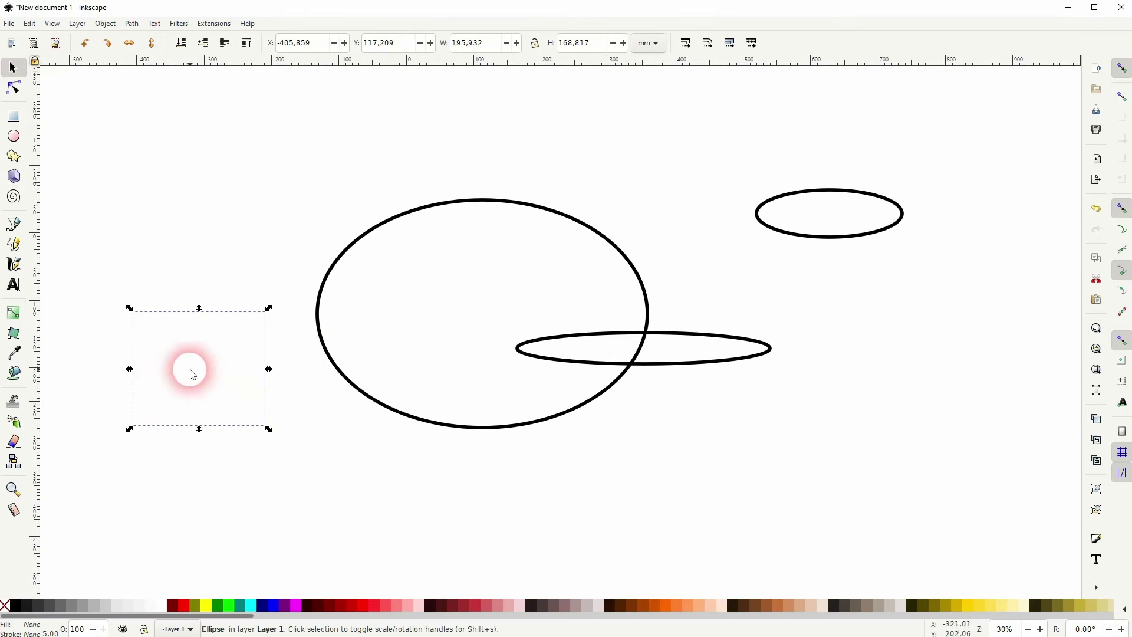
left_click(185, 197)
left_click(14, 135)
left_click_drag(236, 125, 337, 203)
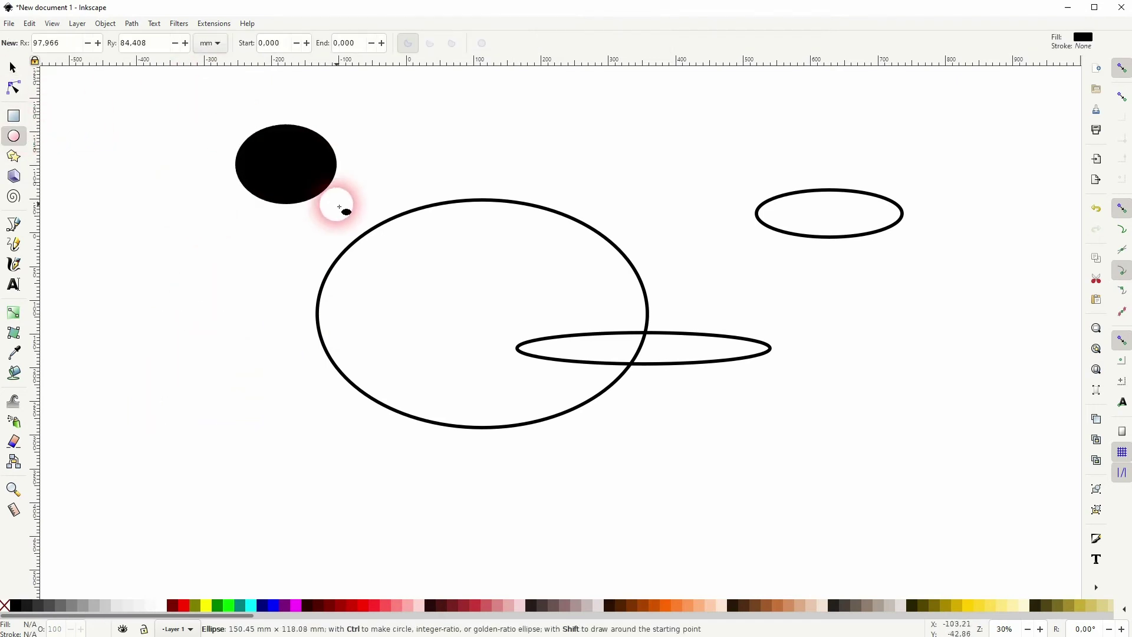
left_click_drag(526, 157, 671, 230)
left_click_drag(712, 161, 834, 189)
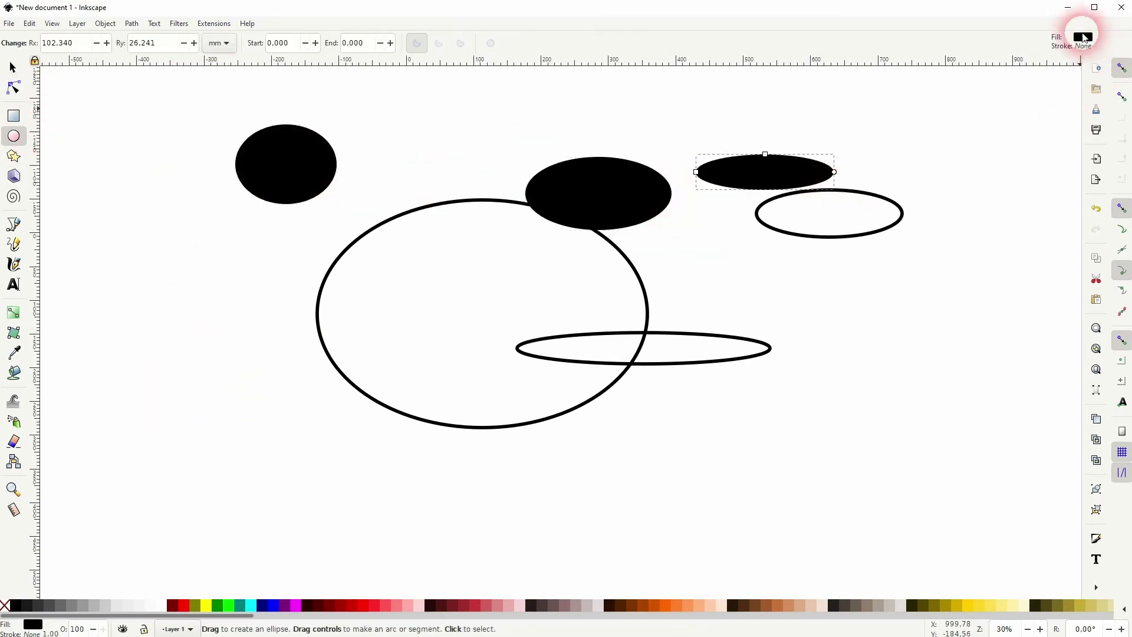
left_click(12, 67)
left_click(845, 400)
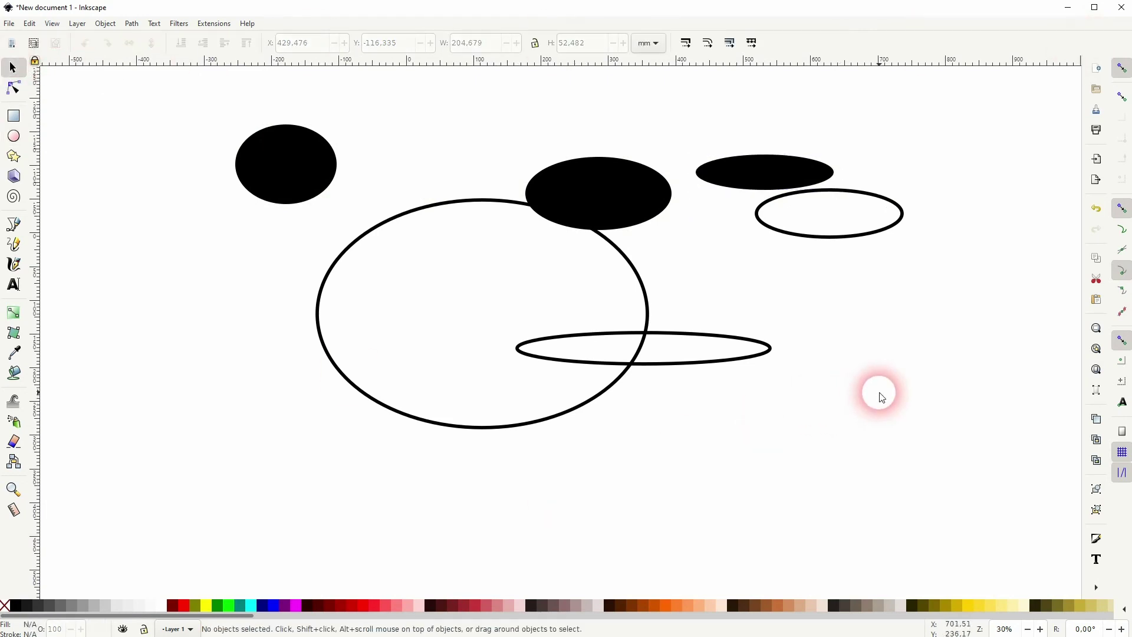